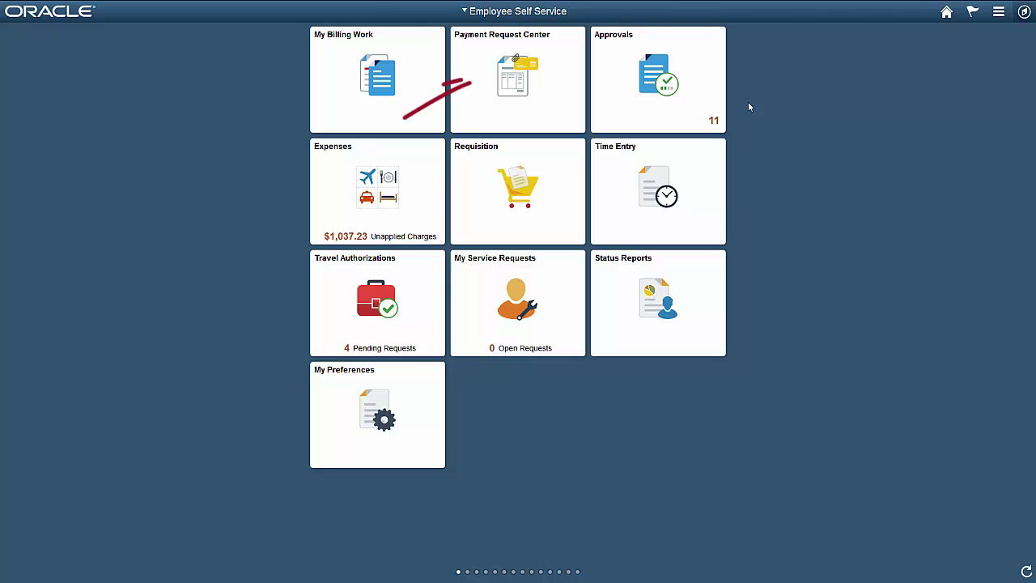
Step: Open the Payment Request Center and review the list of messages on existing payment requests
click(529, 104)
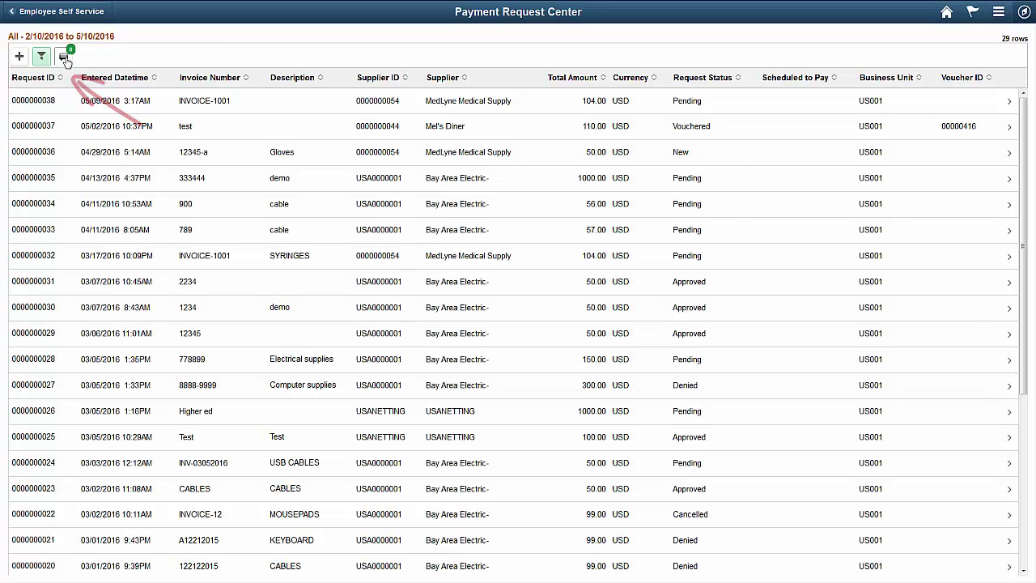
click(66, 62)
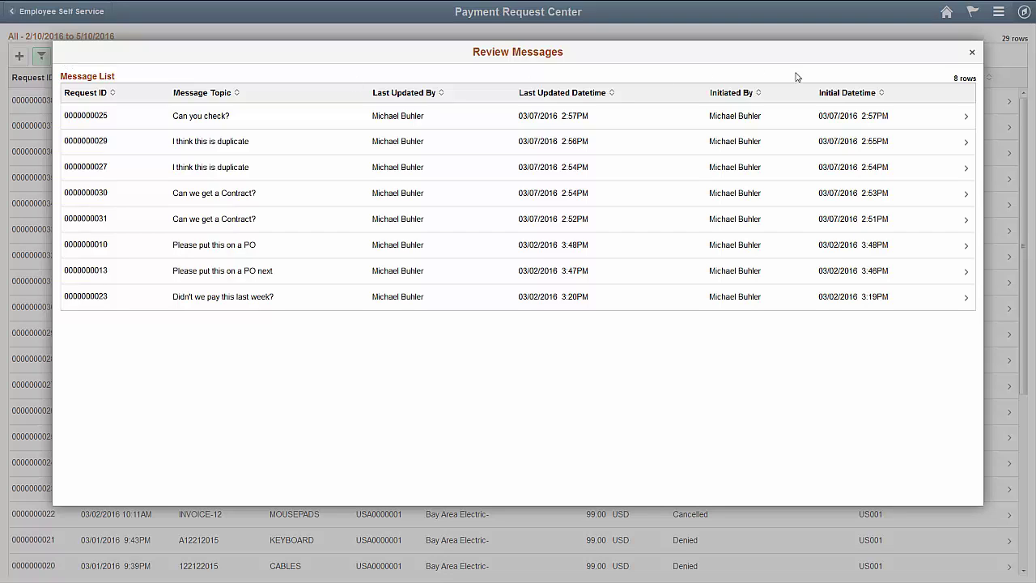
click(972, 52)
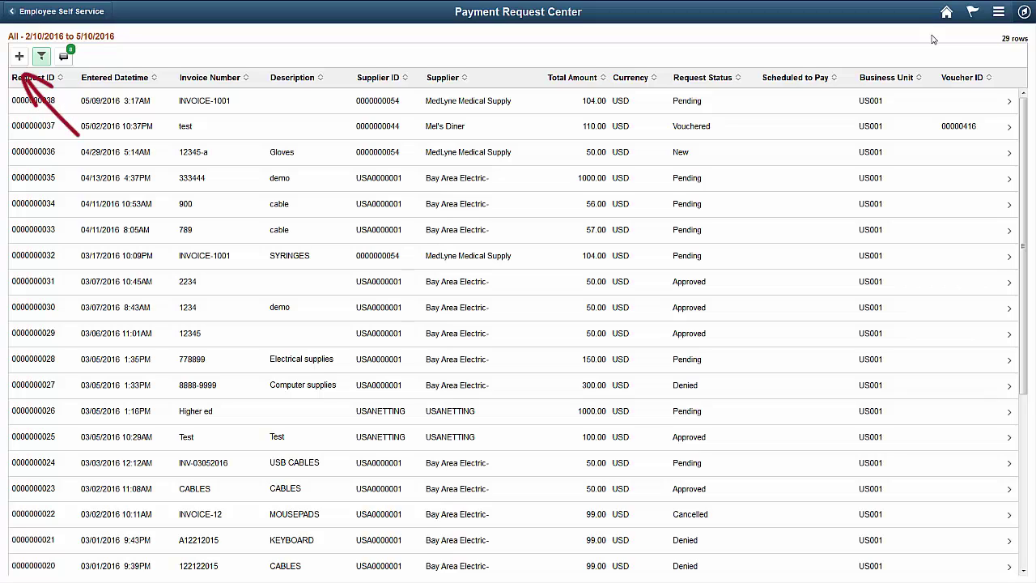
Step: Create a new payment request with invoice number INVOICE-1002 and a cost sub-total of 99
click(19, 56)
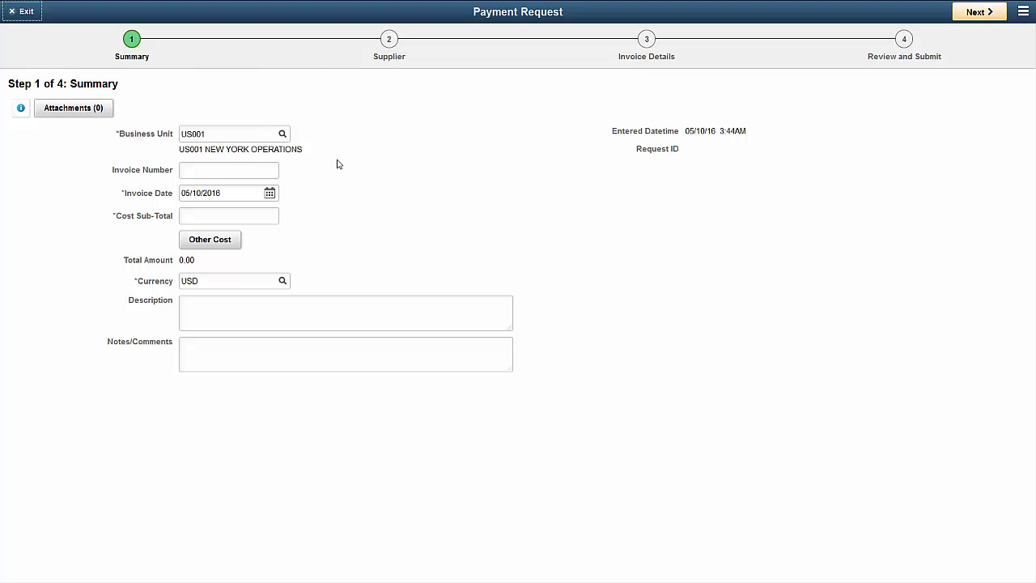
click(264, 170)
text(INVOICE-1002)
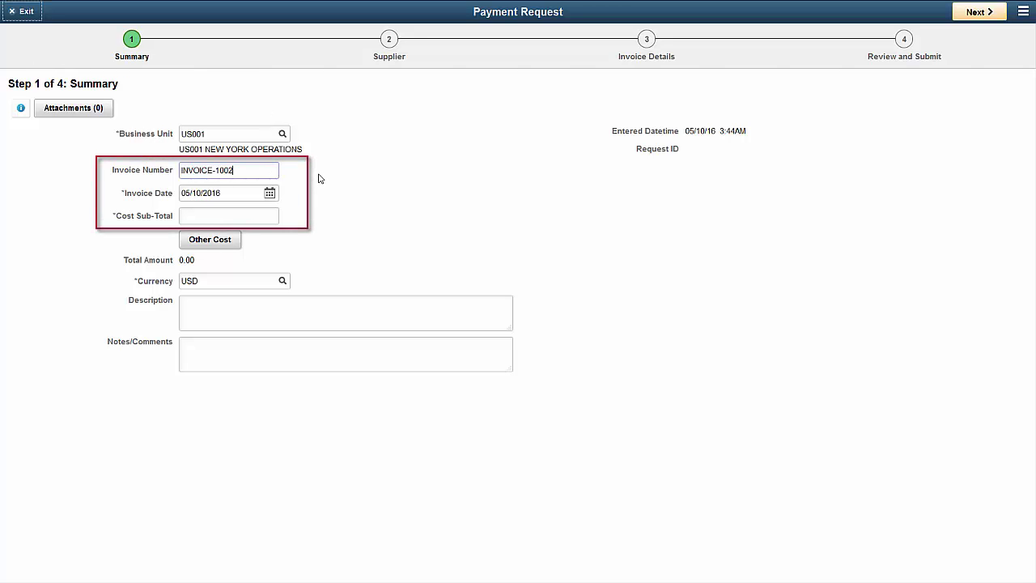
click(241, 221)
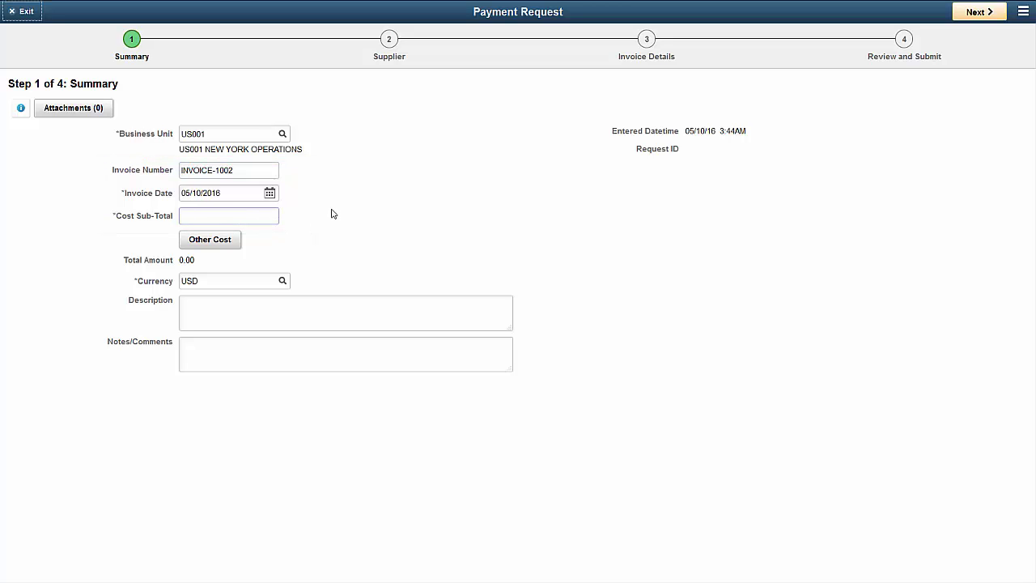
text(99)
Step: Add a tax amount of 5.00 under the other costs and continue to the supplier stage
click(226, 241)
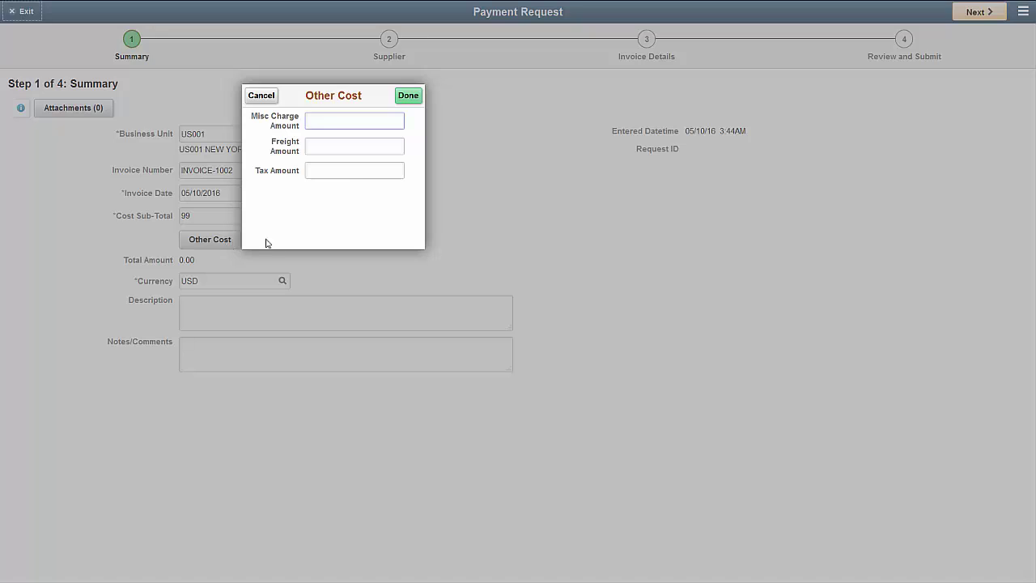
click(348, 171)
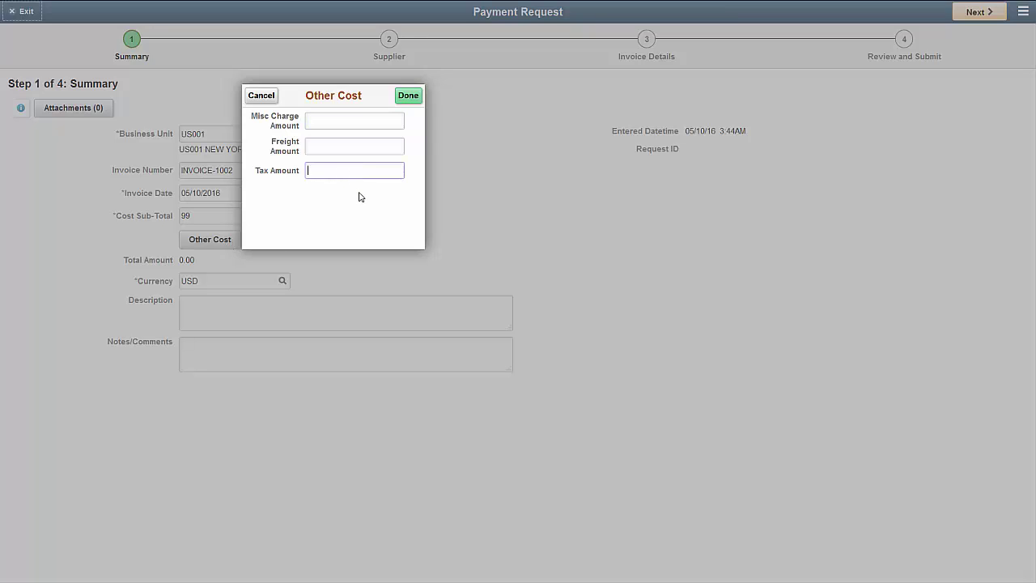
text(5.00)
click(408, 95)
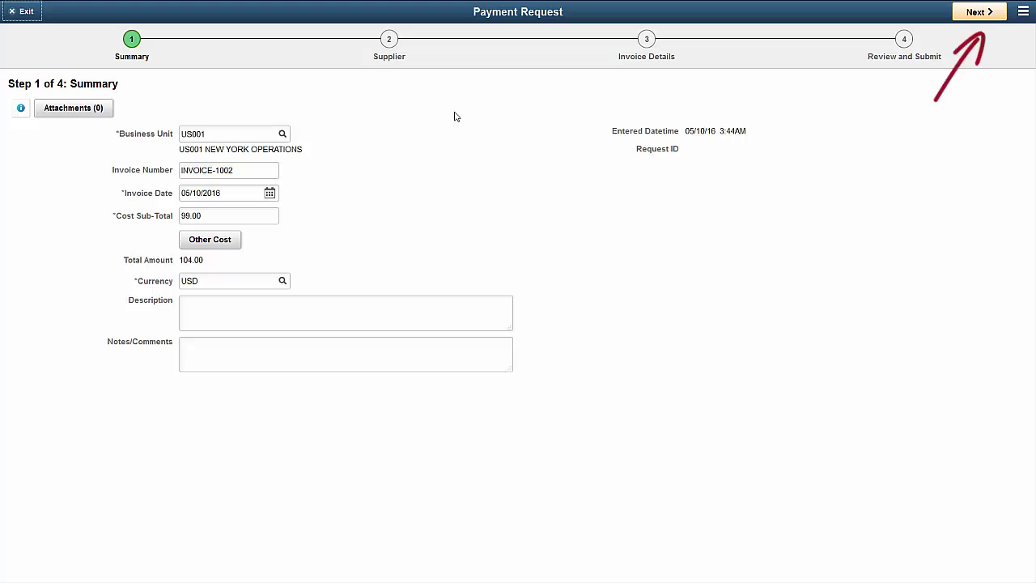
click(962, 22)
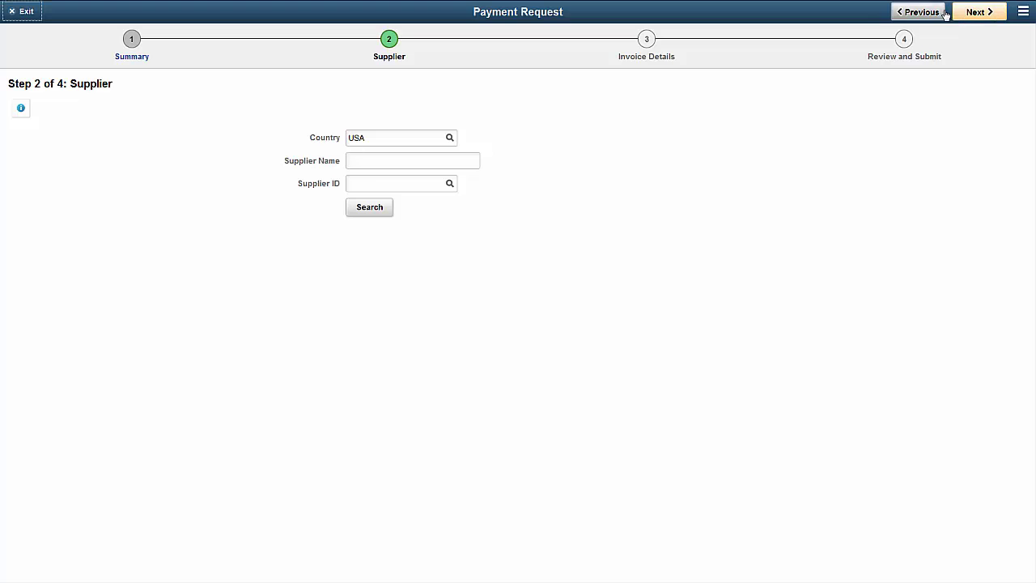
Step: Search for suppliers matching MED, select MedLyne Medical Supply and continue to the invoice details
text(MED)
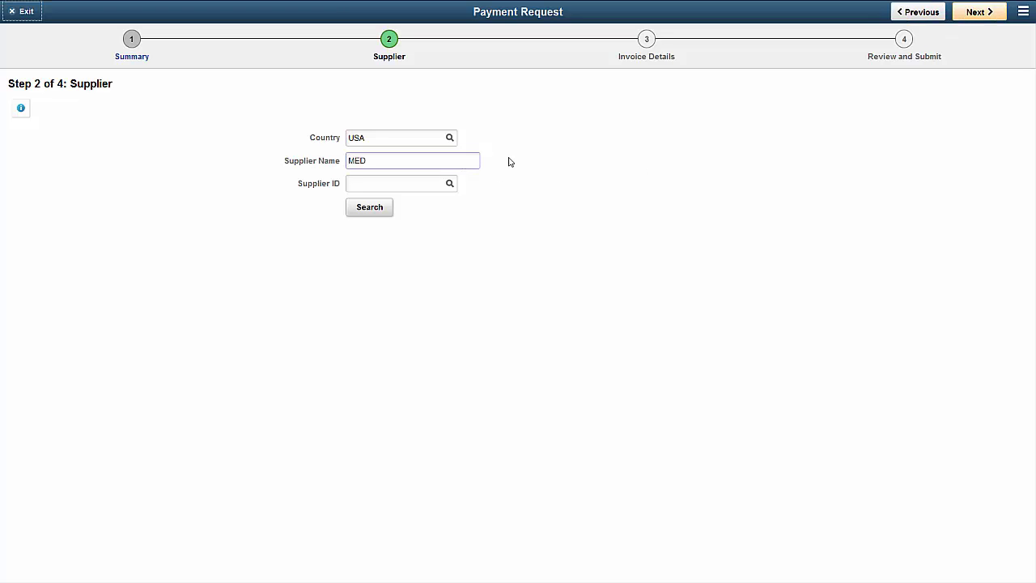
click(377, 216)
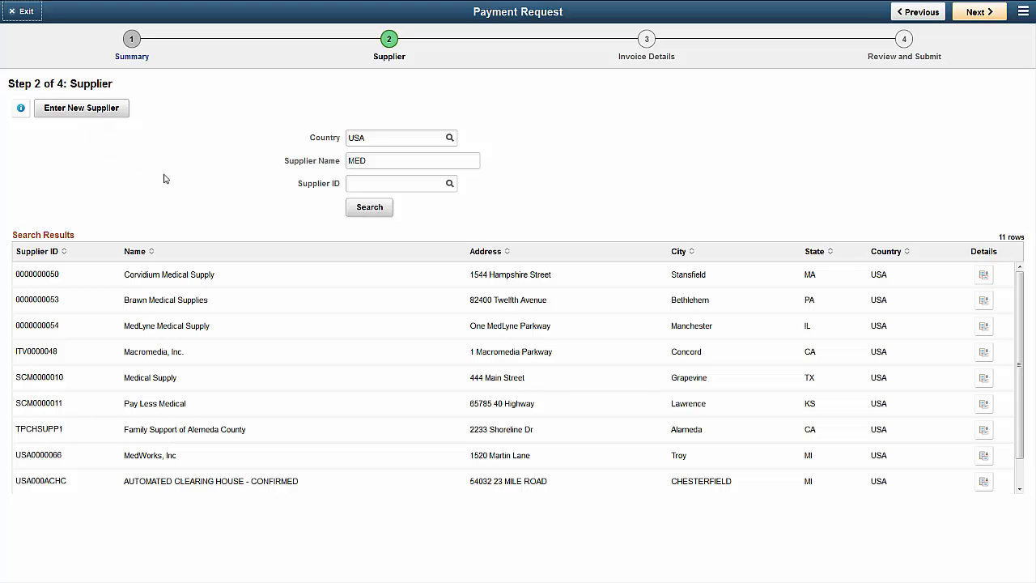
click(98, 112)
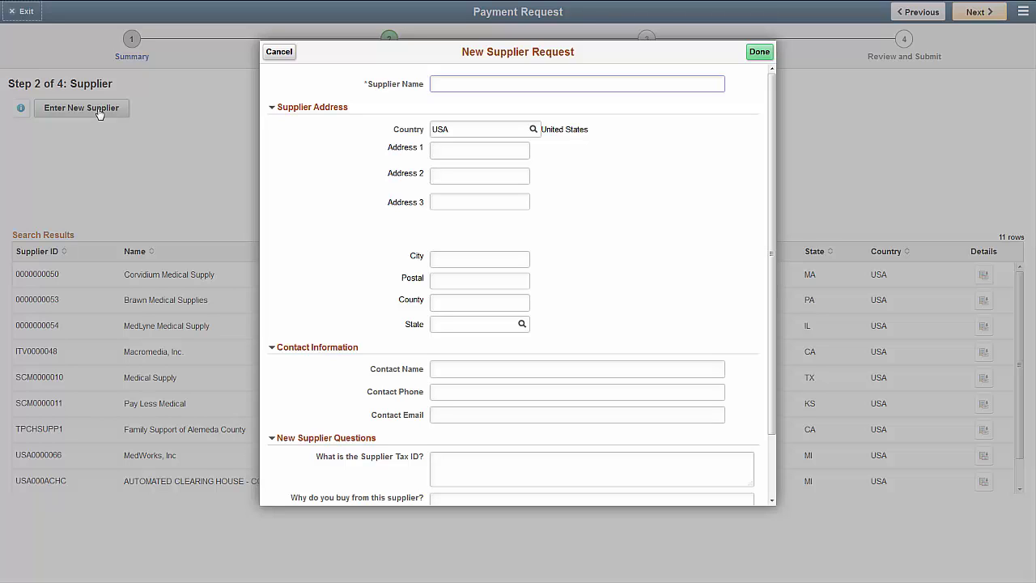
click(278, 51)
click(370, 212)
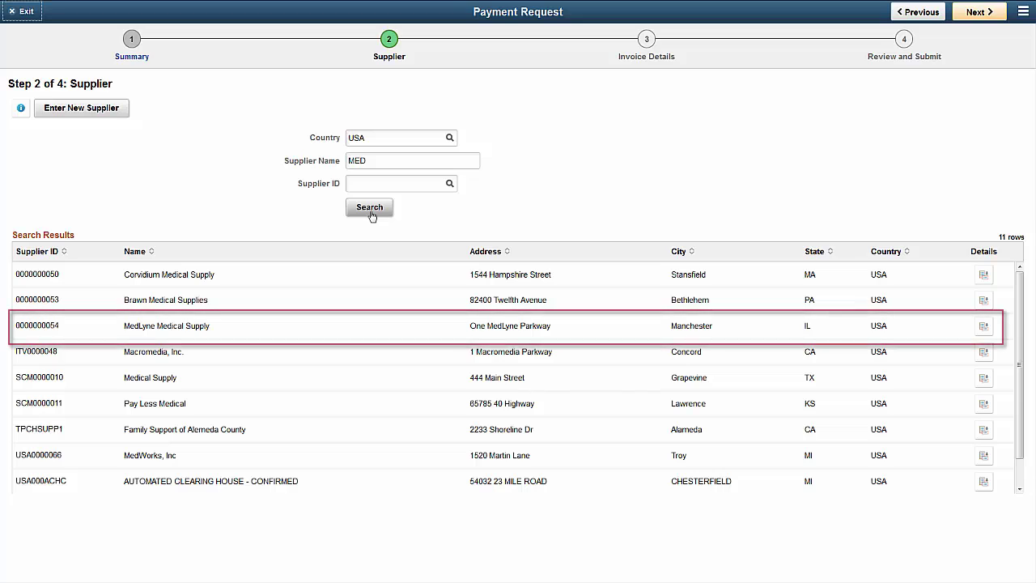
click(245, 326)
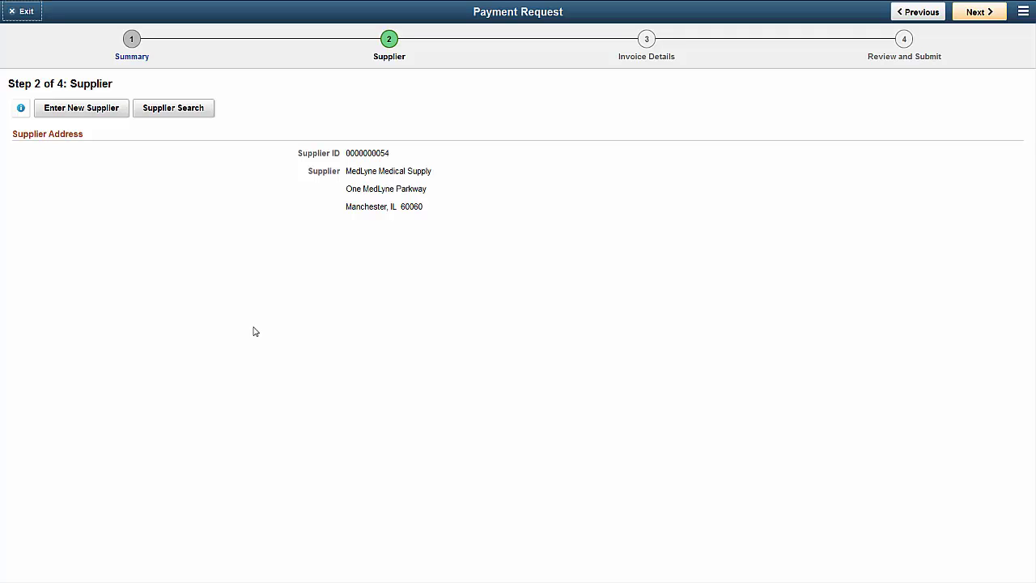
click(957, 17)
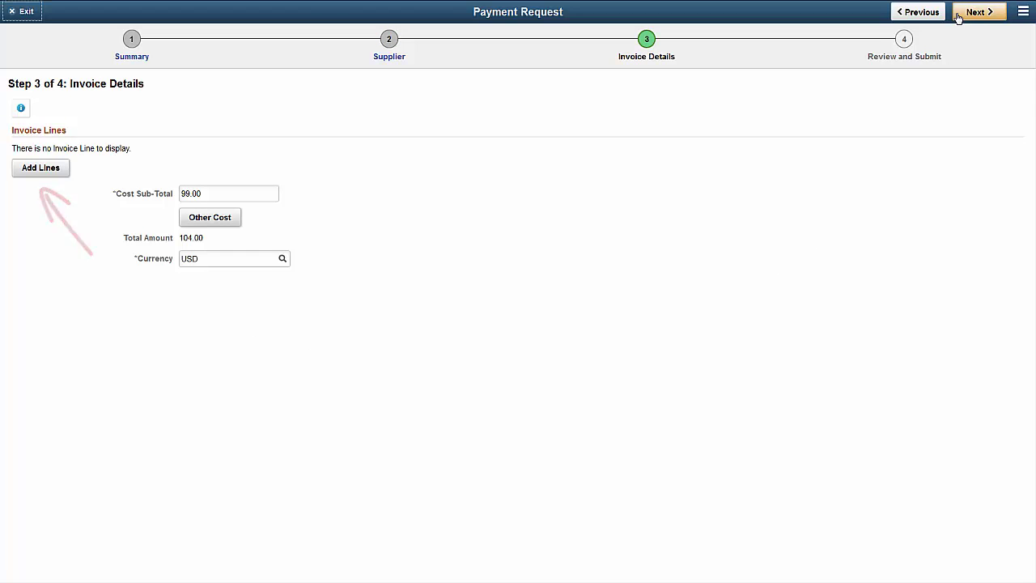
Step: Add an invoice line with the description SYRINGES, leaving the item ID empty
click(42, 170)
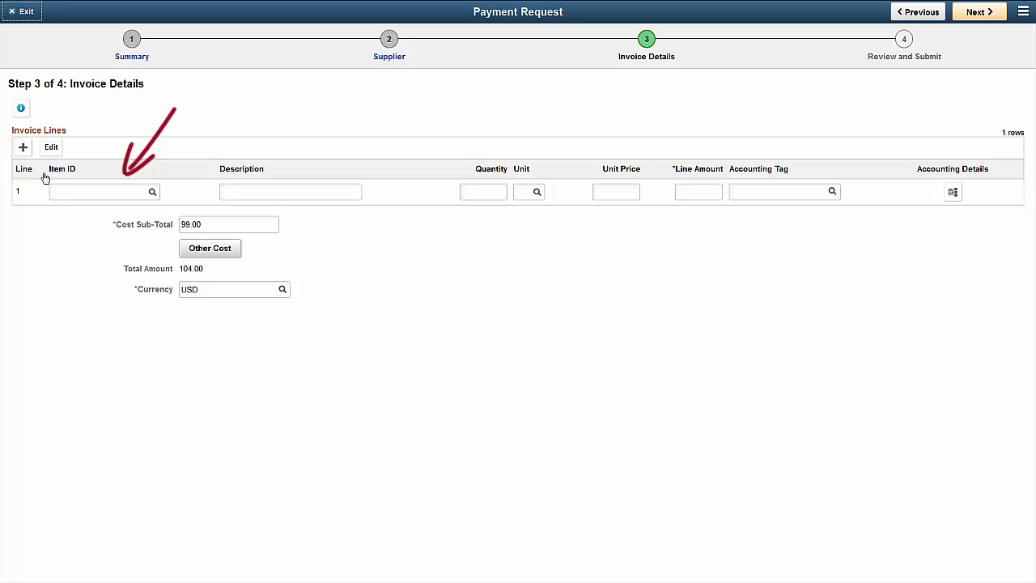
click(152, 194)
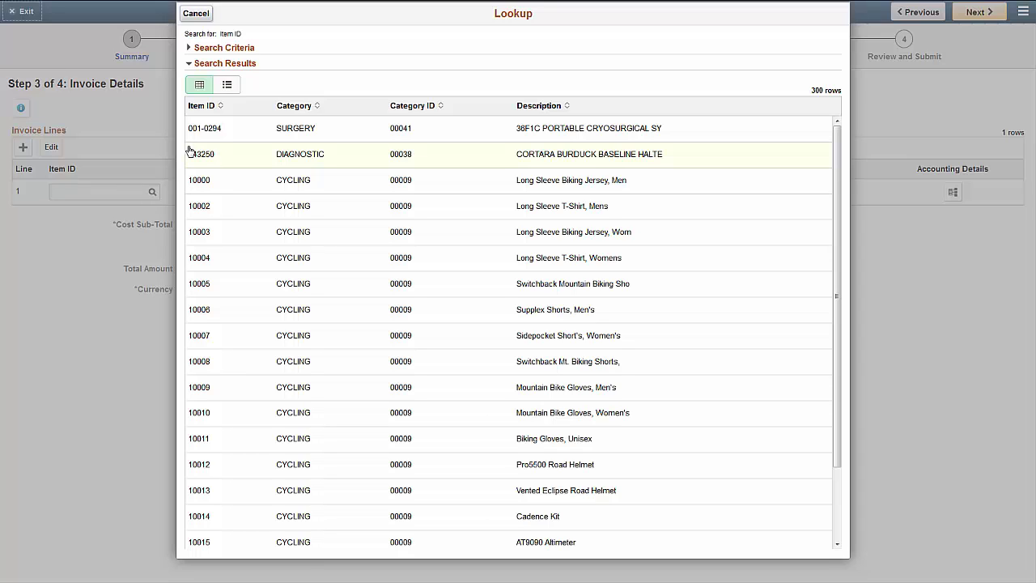
click(195, 14)
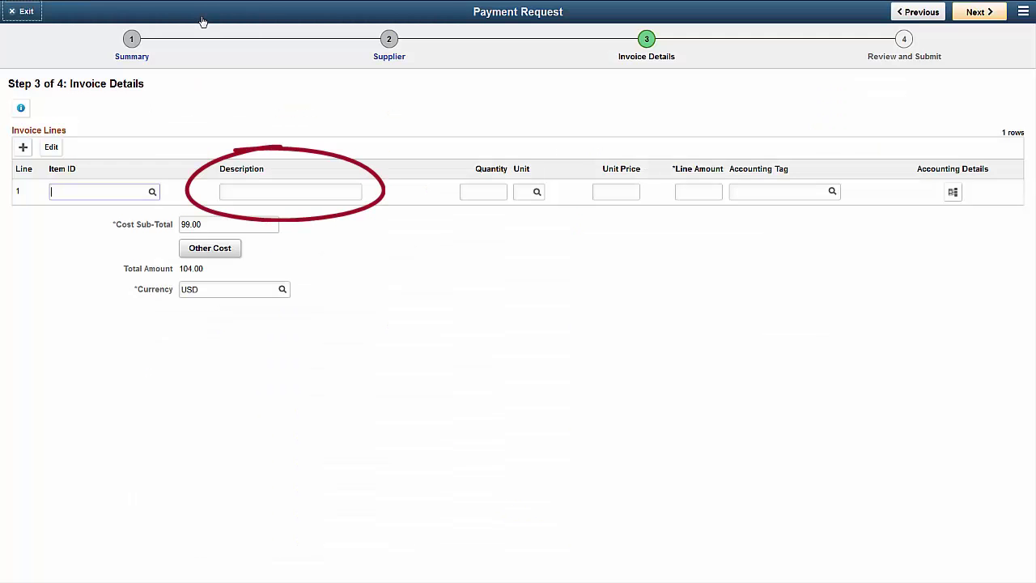
click(284, 192)
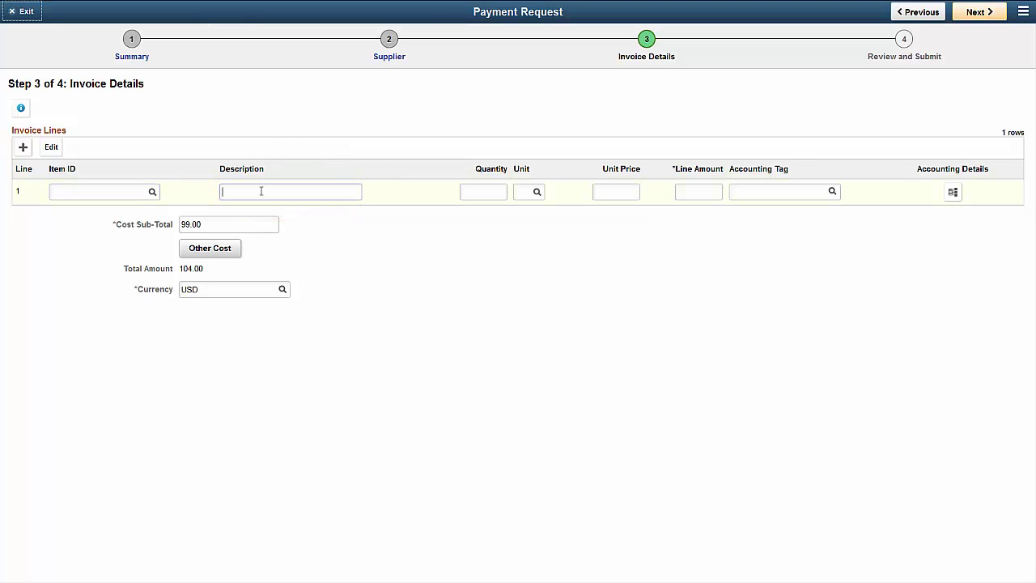
text(SYRINGES)
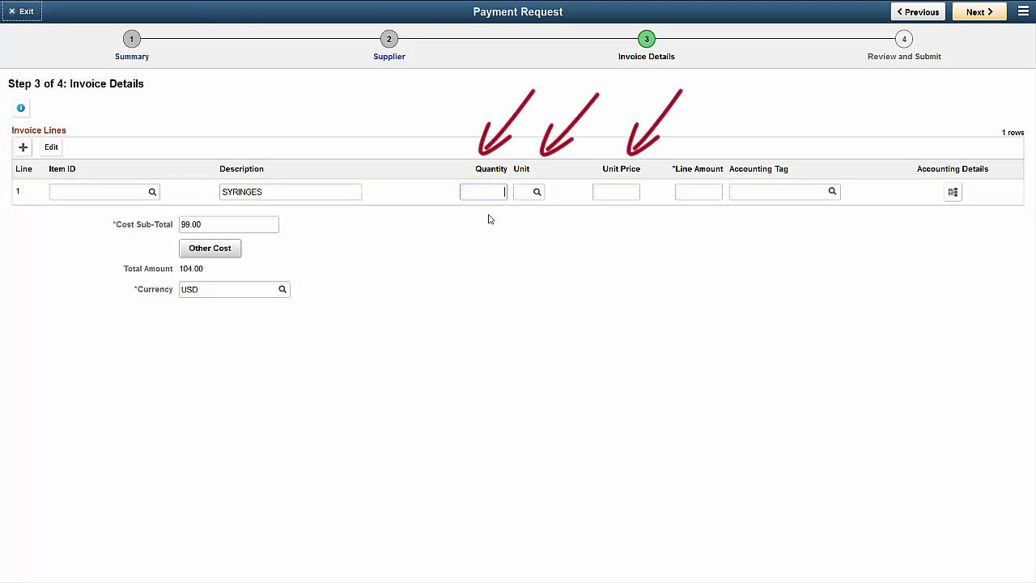
Step: Set the syringes line to quantity 1, unit BOX and unit price 99
click(523, 191)
text(BOX)
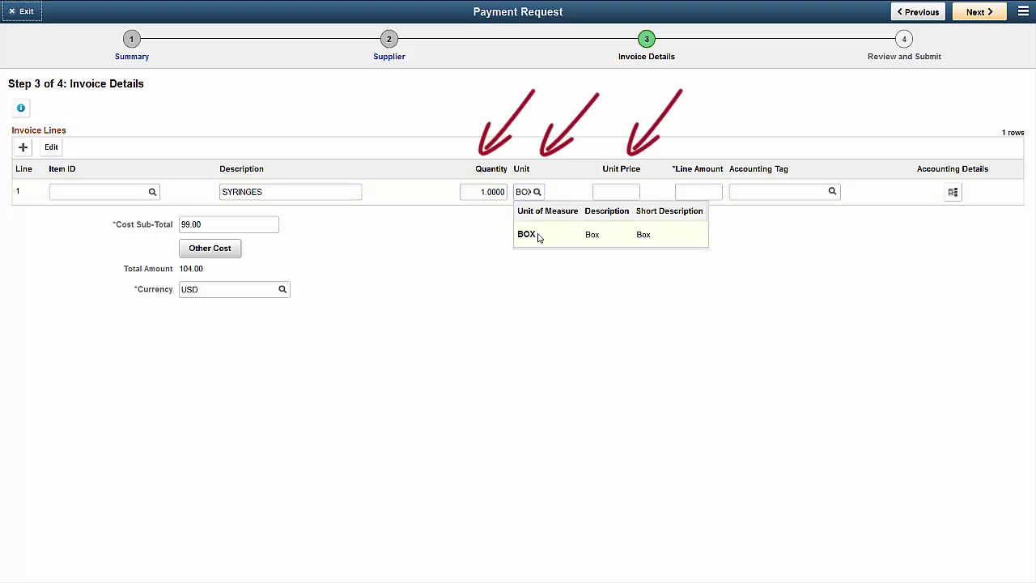
click(538, 233)
text(99)
key(Tab)
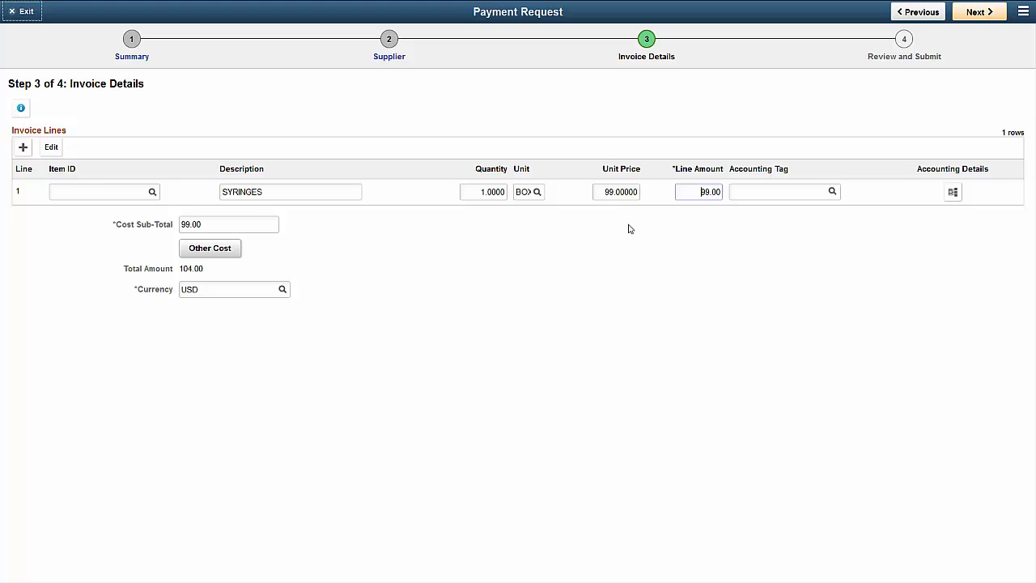
Step: Assign the accounting tag UNDER_100 to the syringes line
click(831, 192)
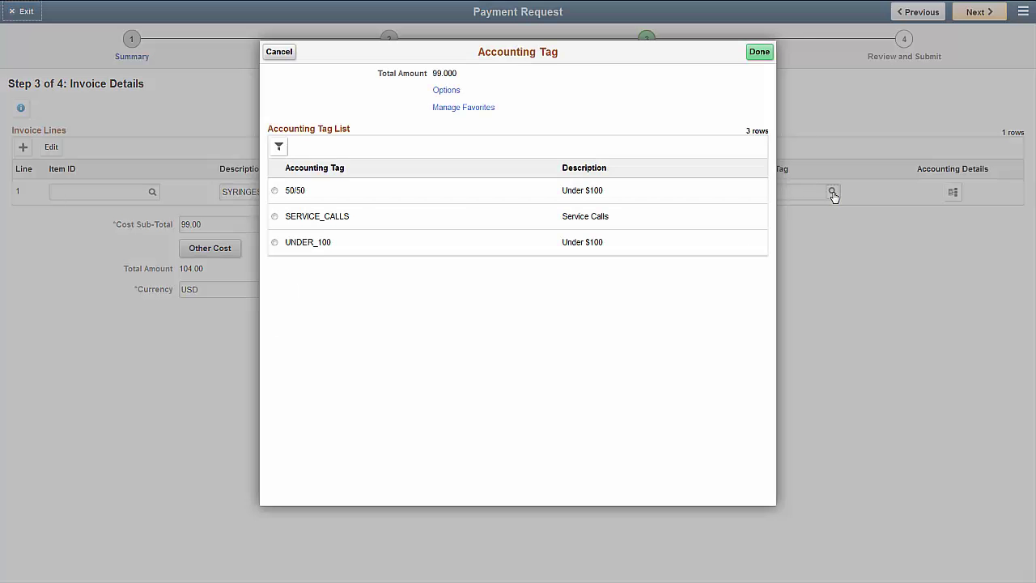
click(275, 243)
click(756, 53)
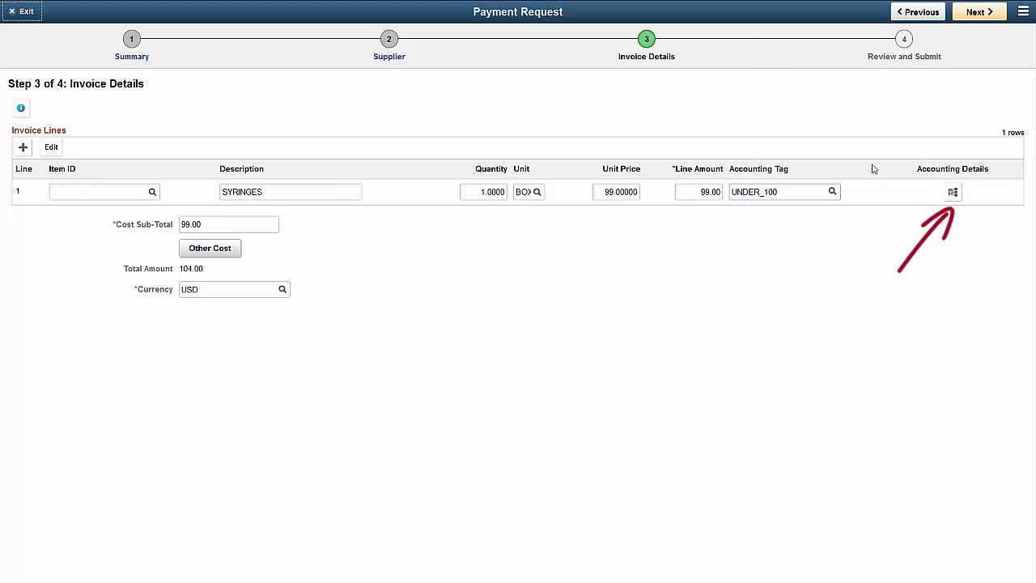
Step: Review the accounting details of the syringes line, including its fund code and department chartfields
click(952, 192)
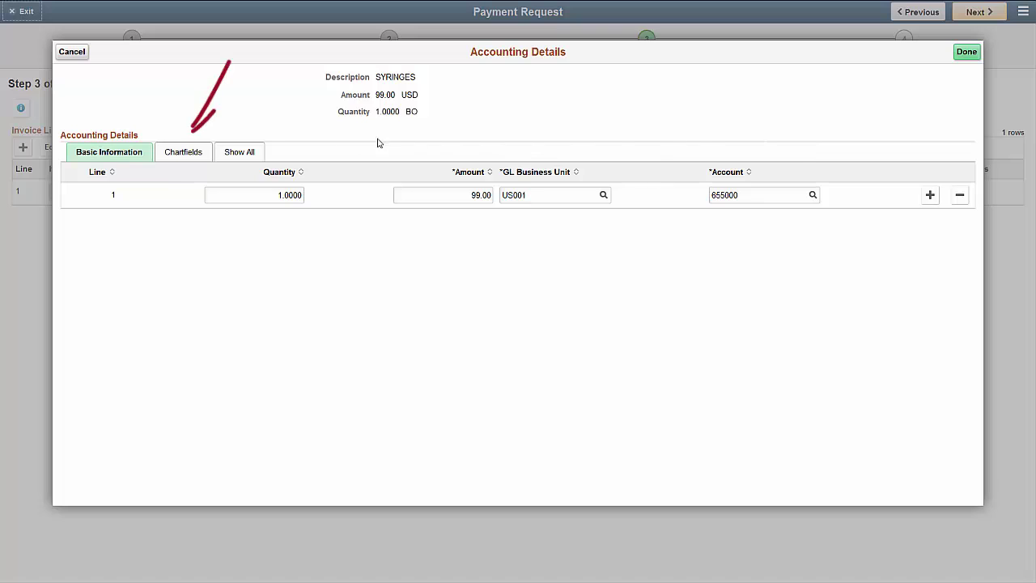
click(188, 152)
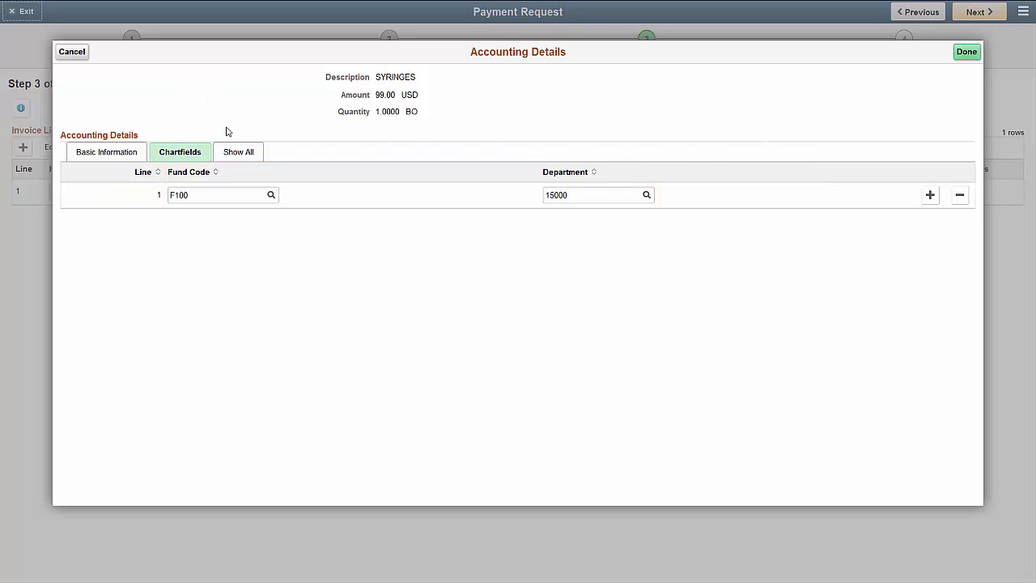
click(965, 54)
Step: Continue to the final review stage and submit the payment request, confirming the submission
click(975, 13)
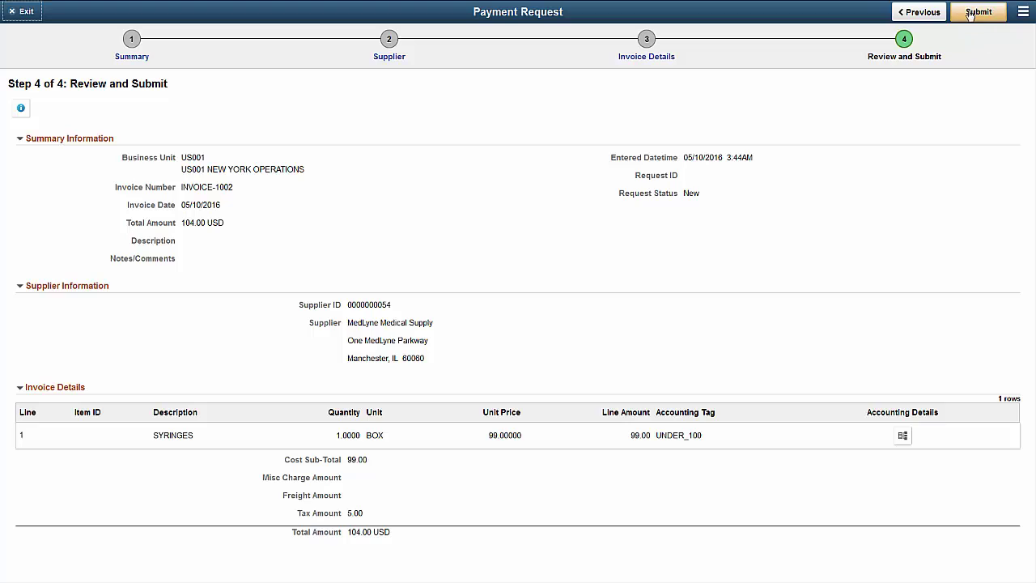
click(971, 13)
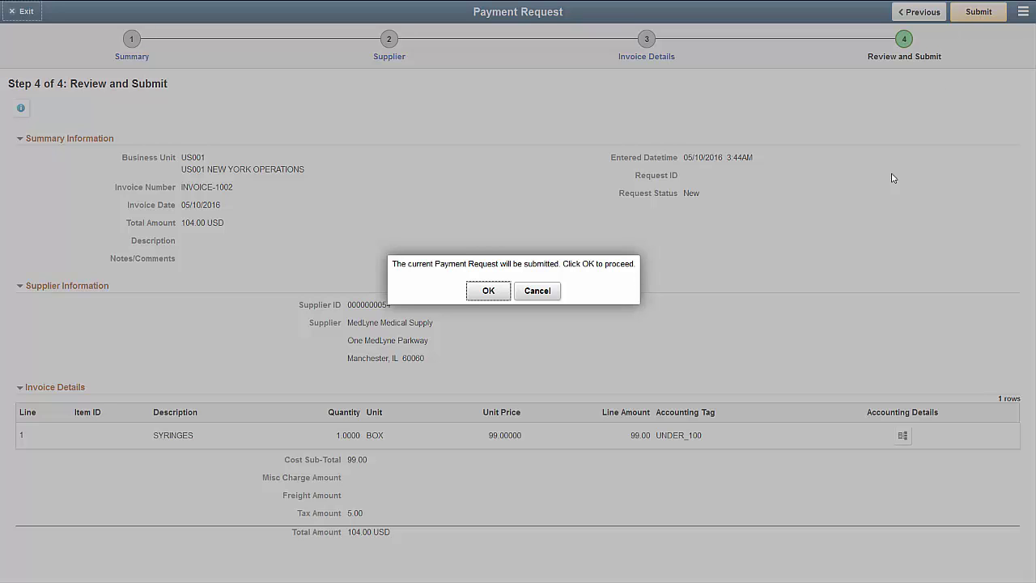
click(488, 291)
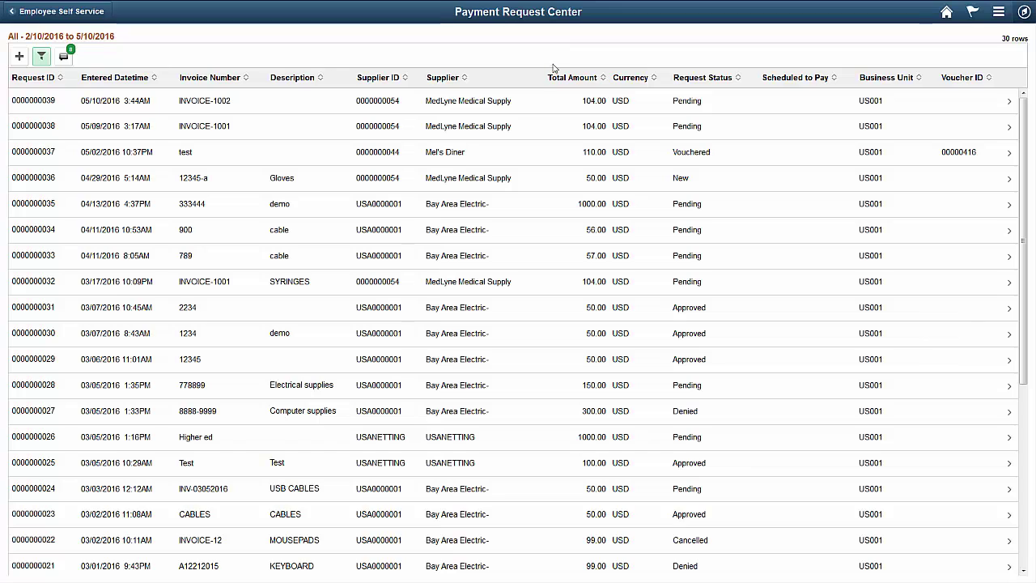
Step: Open the submitted INVOICE-1002 request, check its approval history and return to the Payment Request Center
click(540, 101)
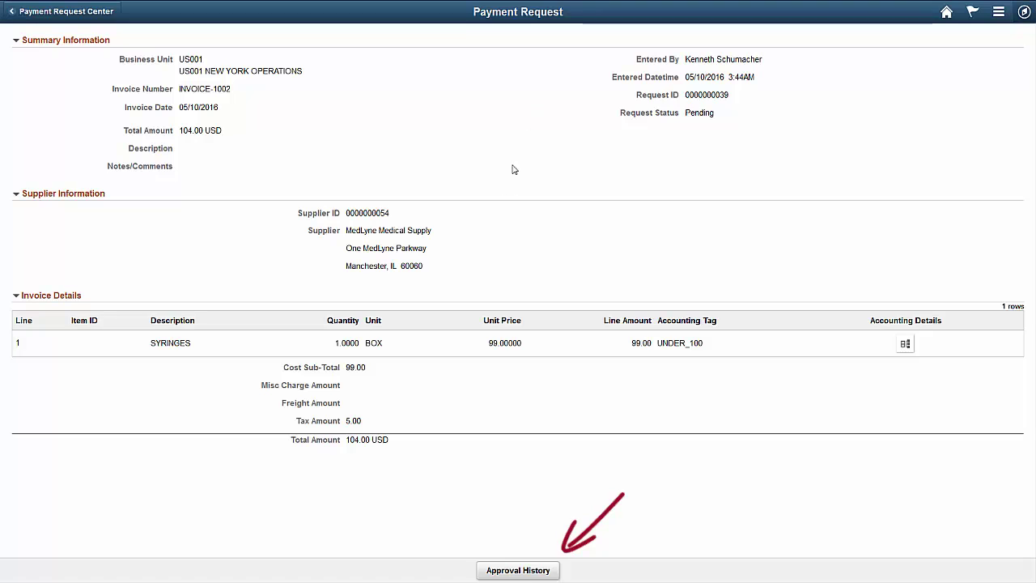
click(515, 570)
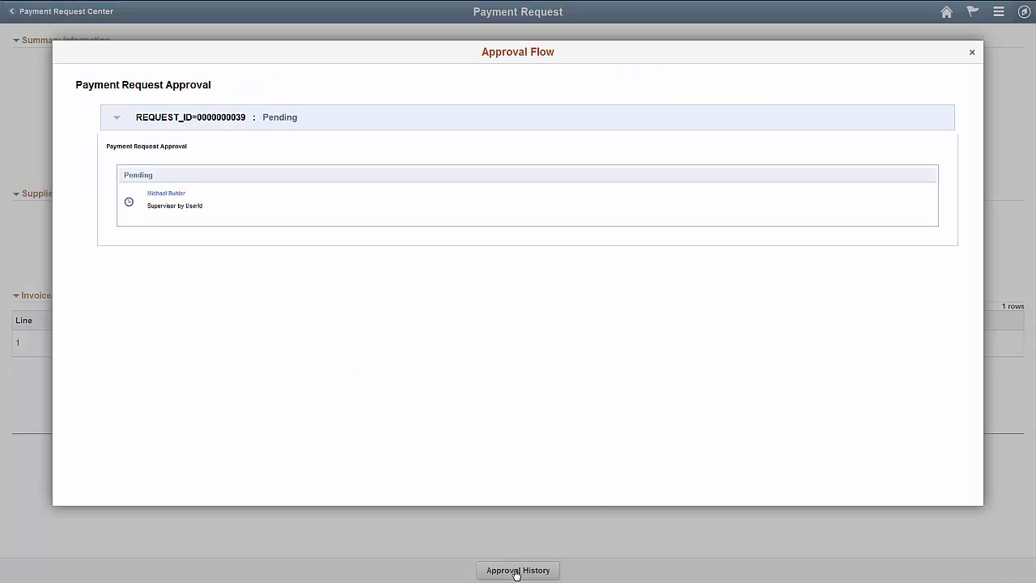
click(971, 52)
click(13, 13)
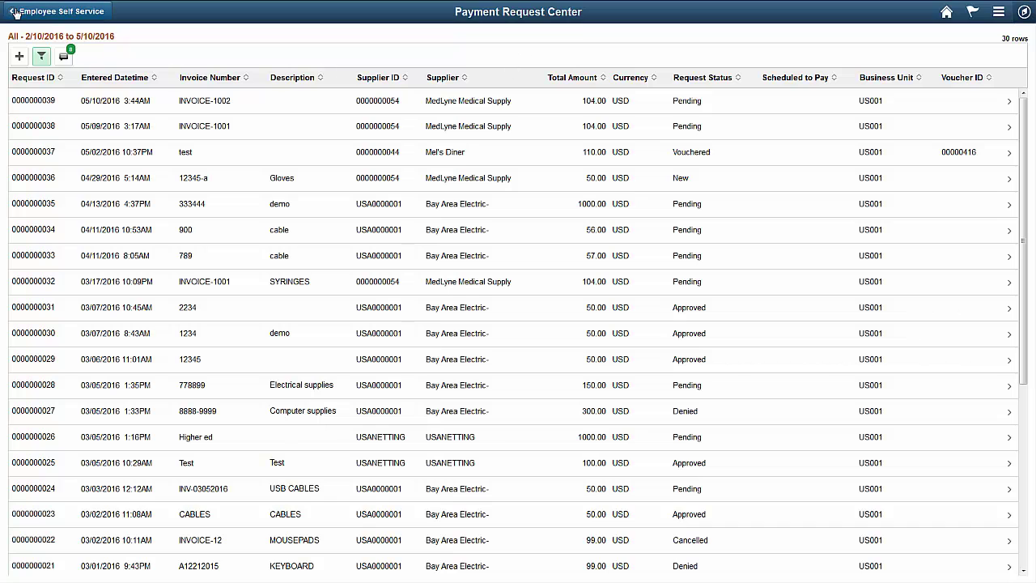